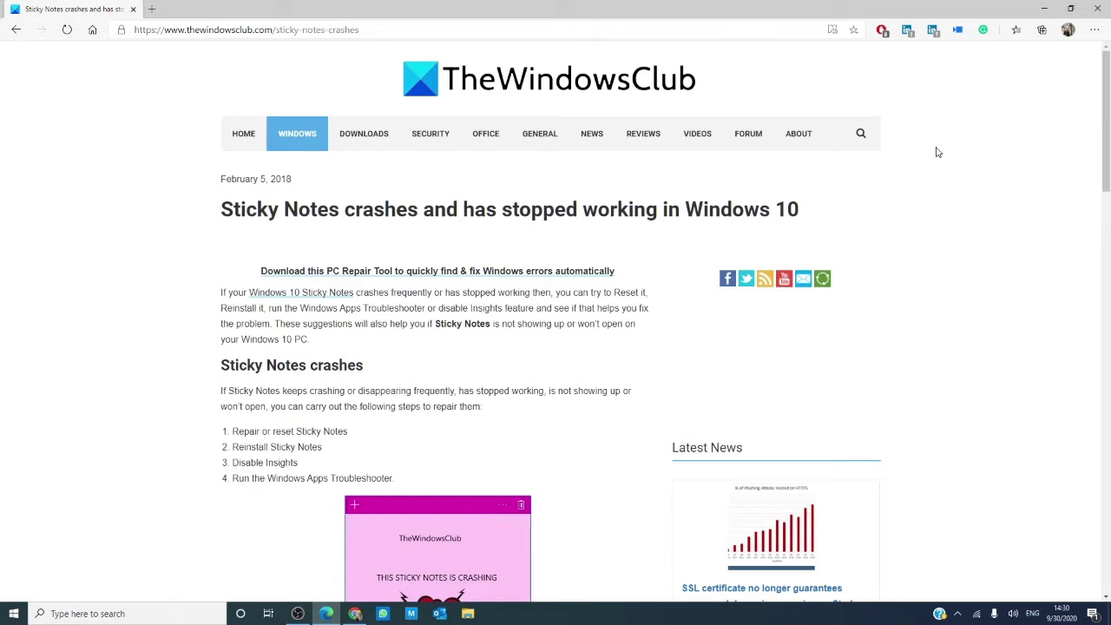
Minimize the browser and open the Apps & features page in Windows Settings
left_click(1043, 9)
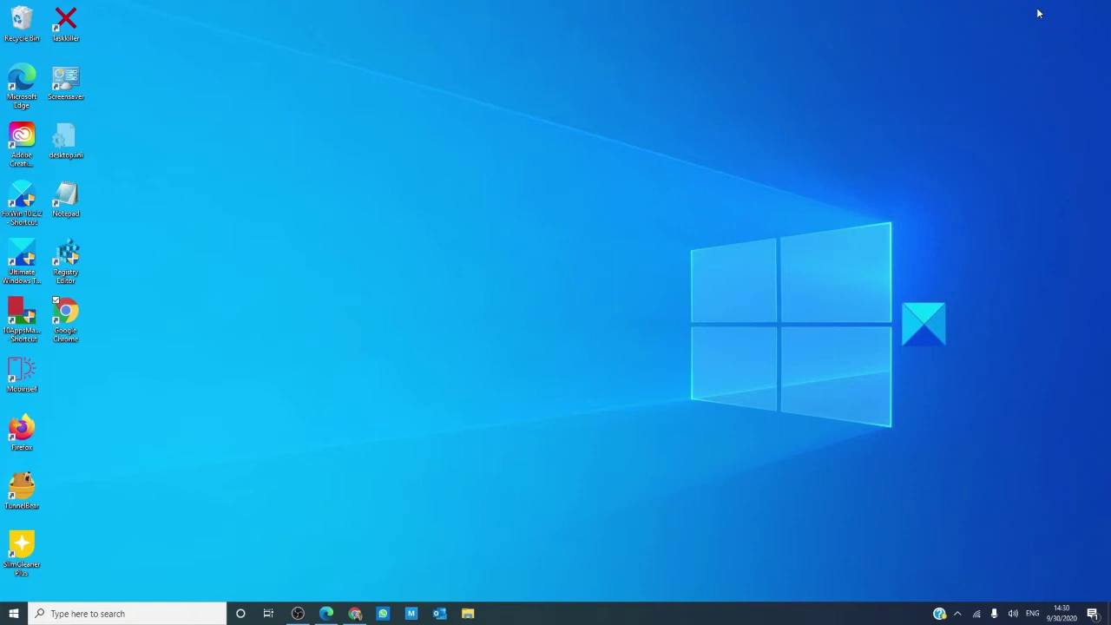
left_click(7, 614)
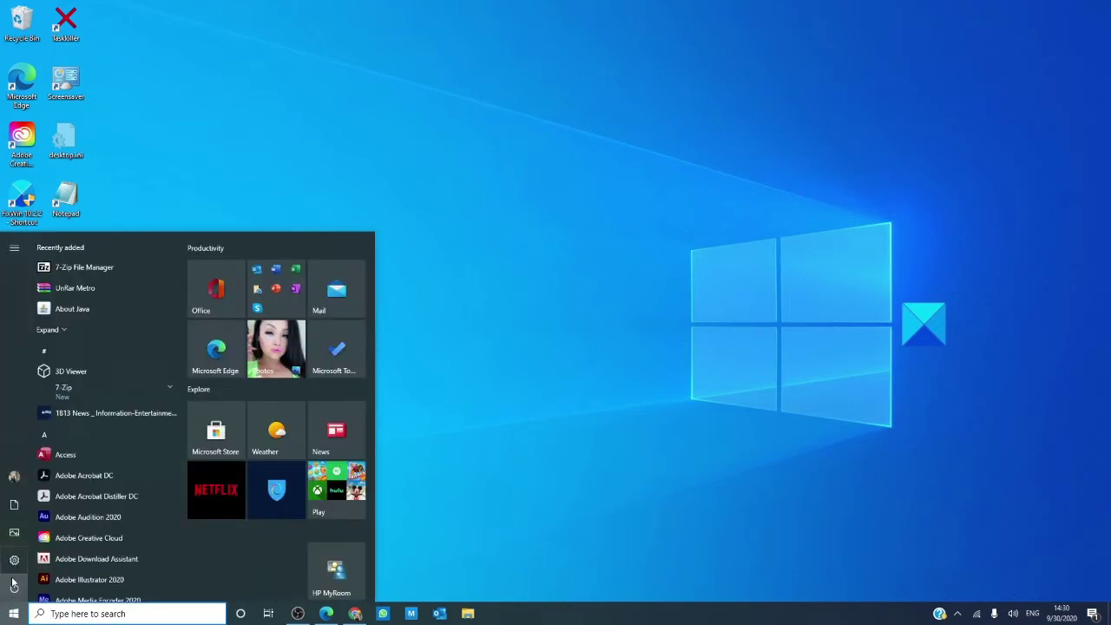
left_click(14, 560)
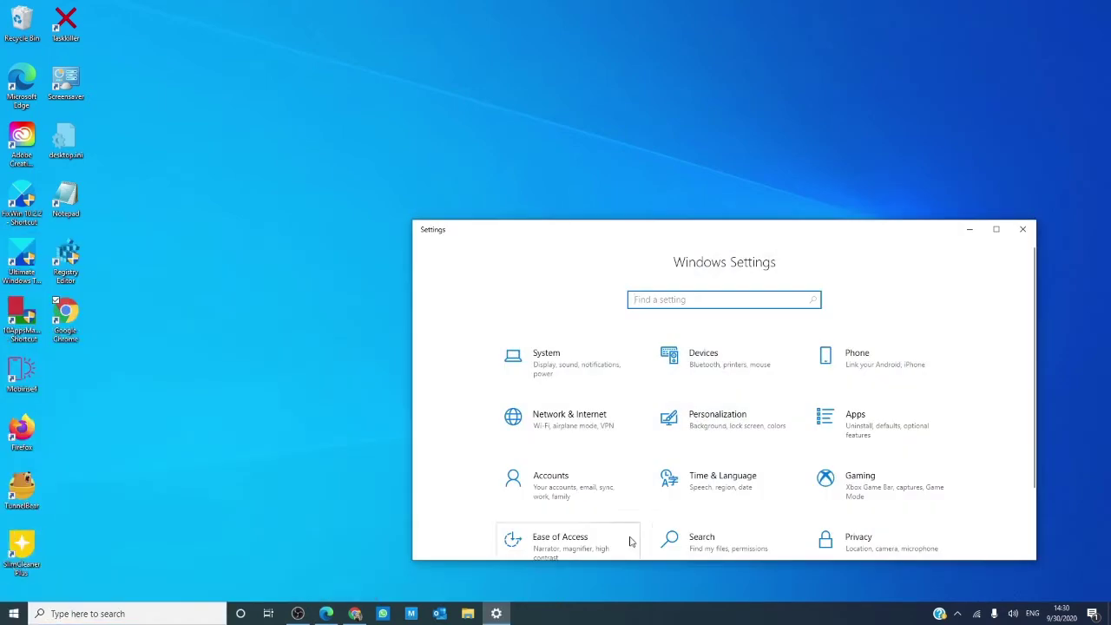
scroll(558, 441, "down", 1)
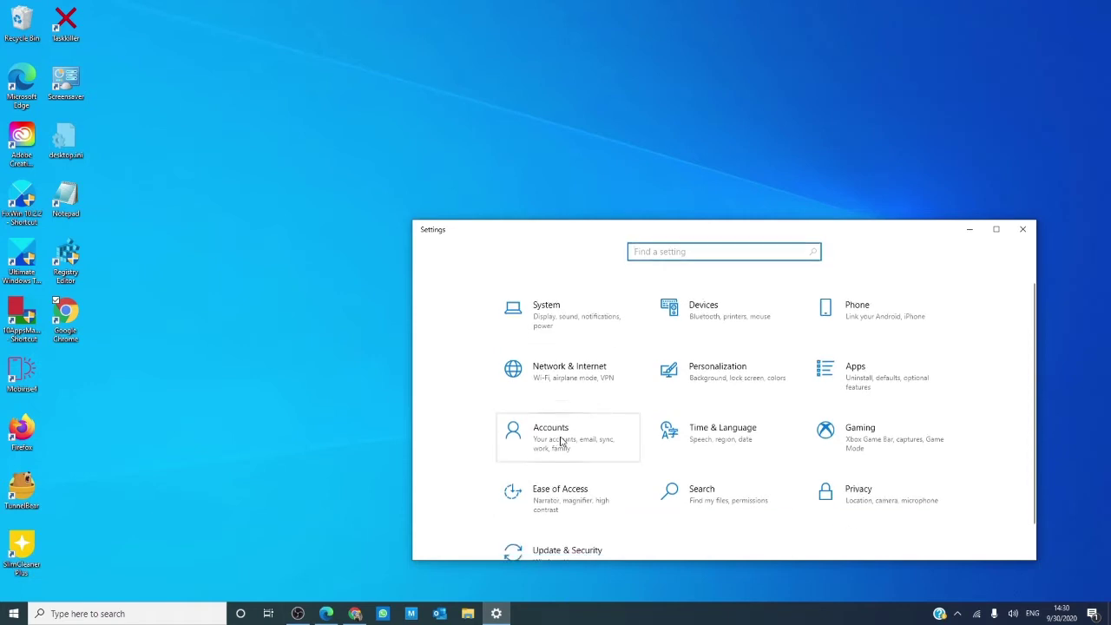
left_click(870, 384)
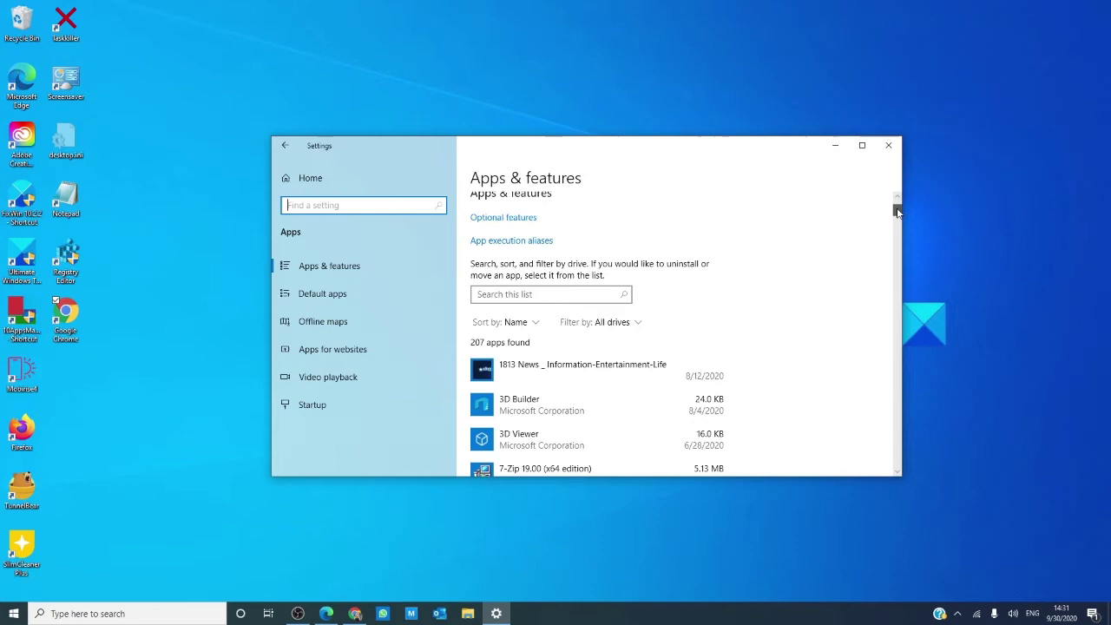
View the Reset option in the advanced options of the Sticky Notes app, and close Settings
left_click_drag(898, 212, 903, 412)
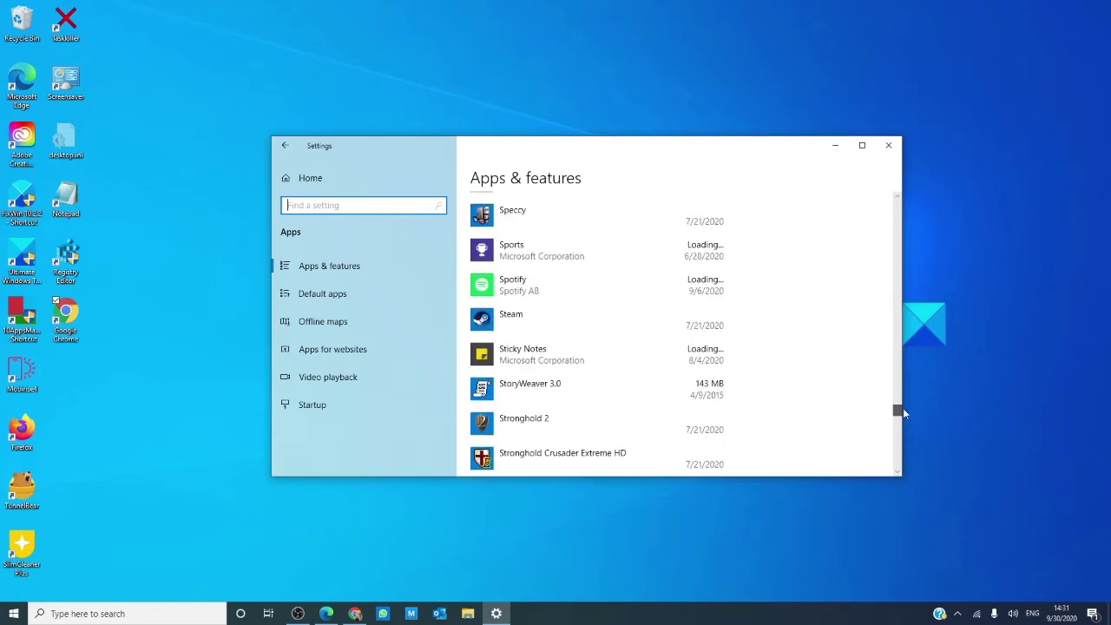
left_click(594, 371)
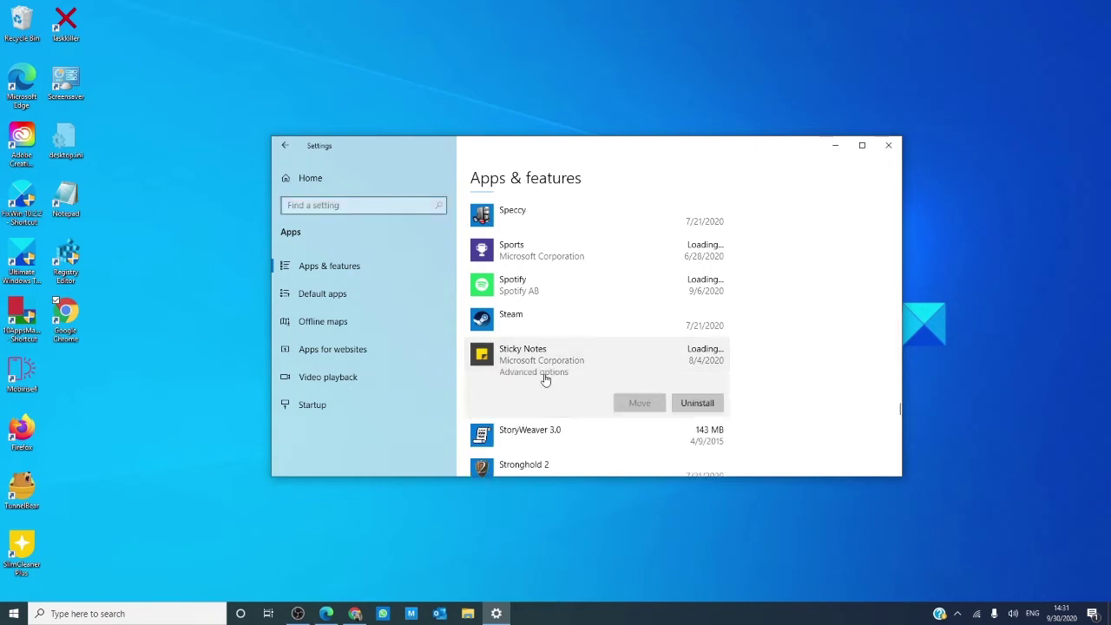
left_click(535, 372)
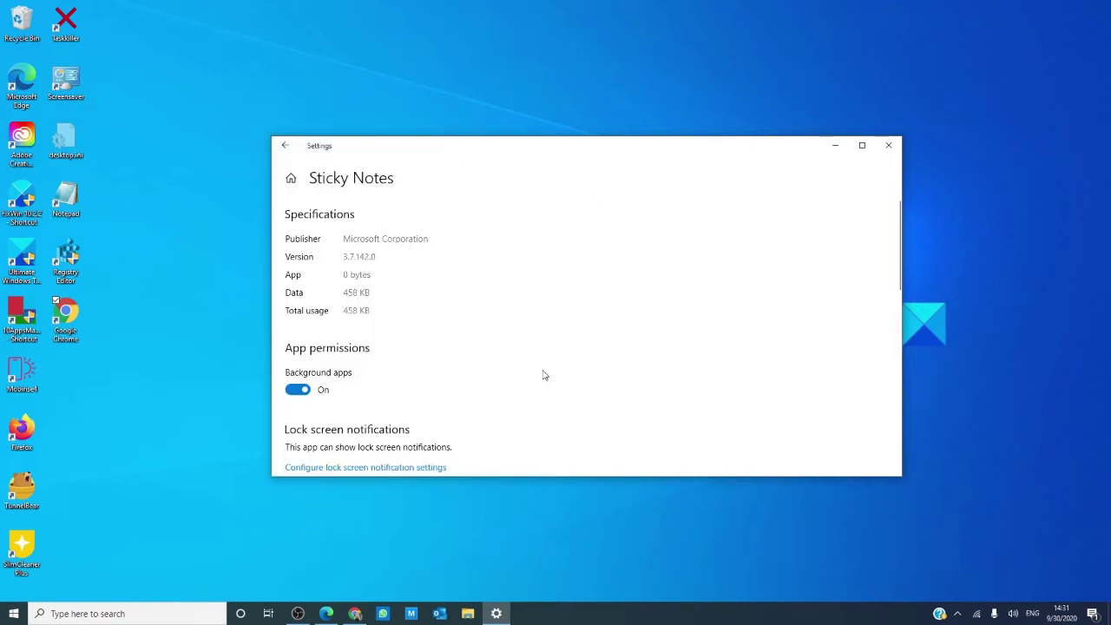
scroll(543, 364, "down", 6)
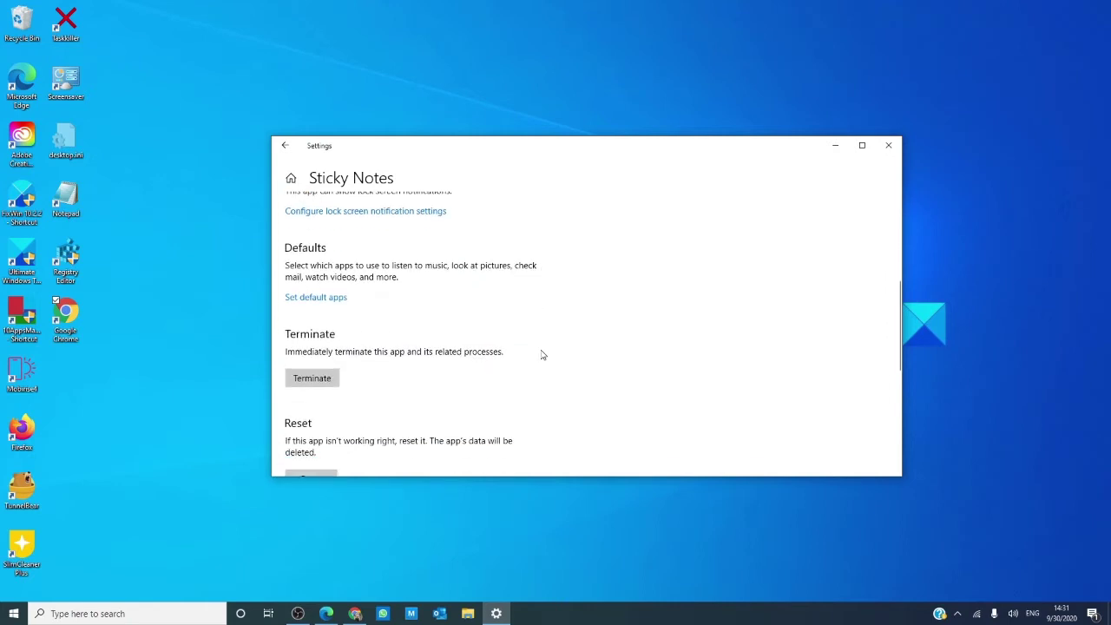
scroll(542, 354, "down", 2)
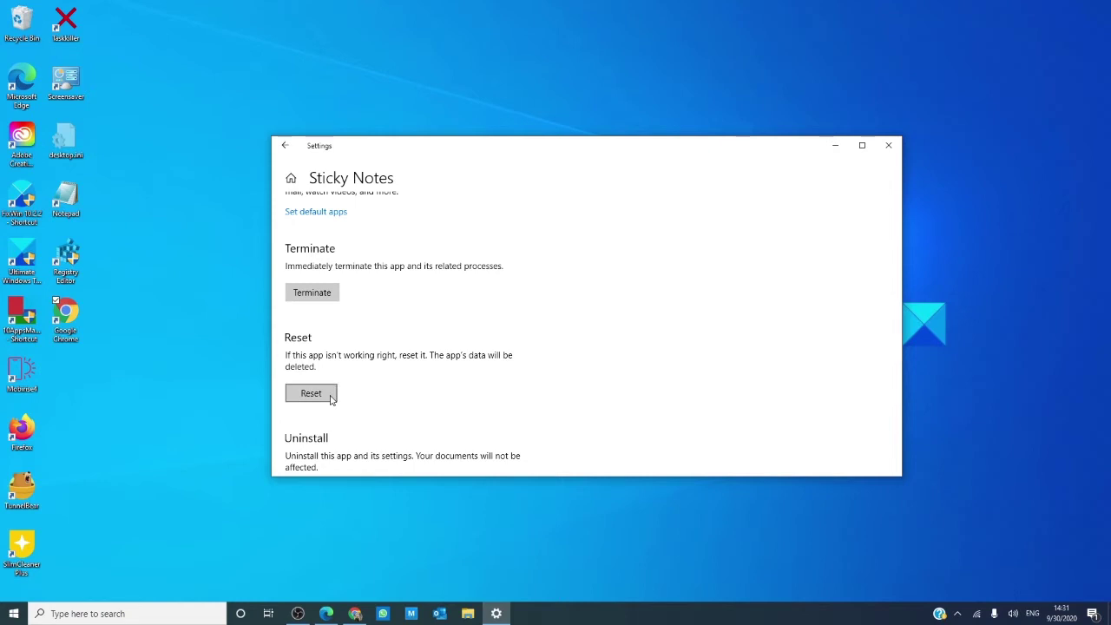
left_click(889, 146)
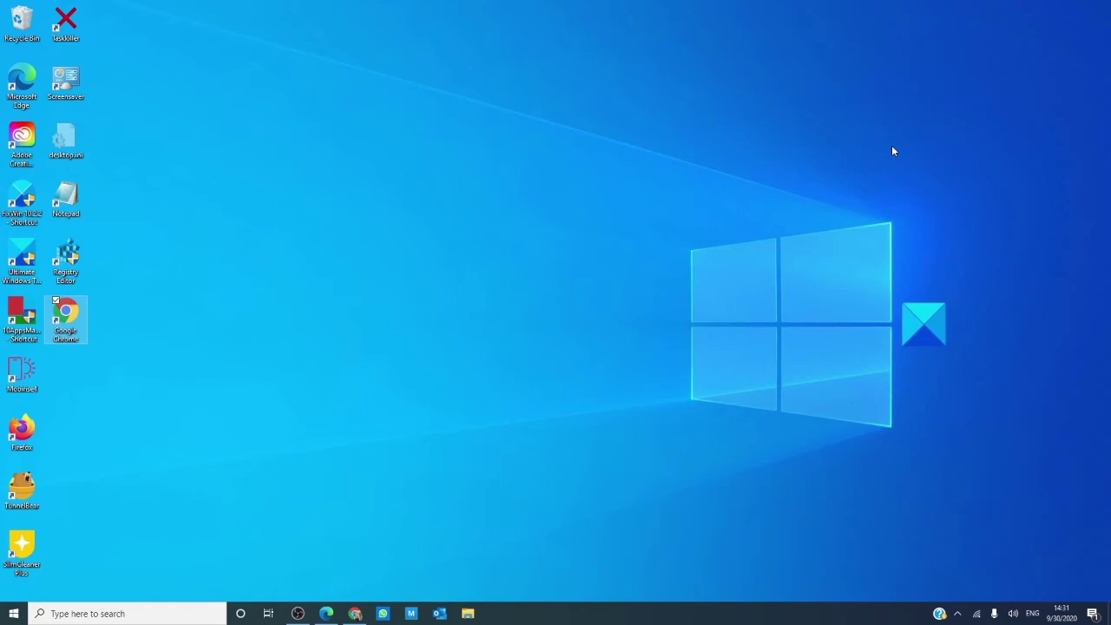
Launch Sticky Notes, check the Enable insights option in its settings, and close all its windows
left_click(12, 614)
scroll(80, 455, "down", 3)
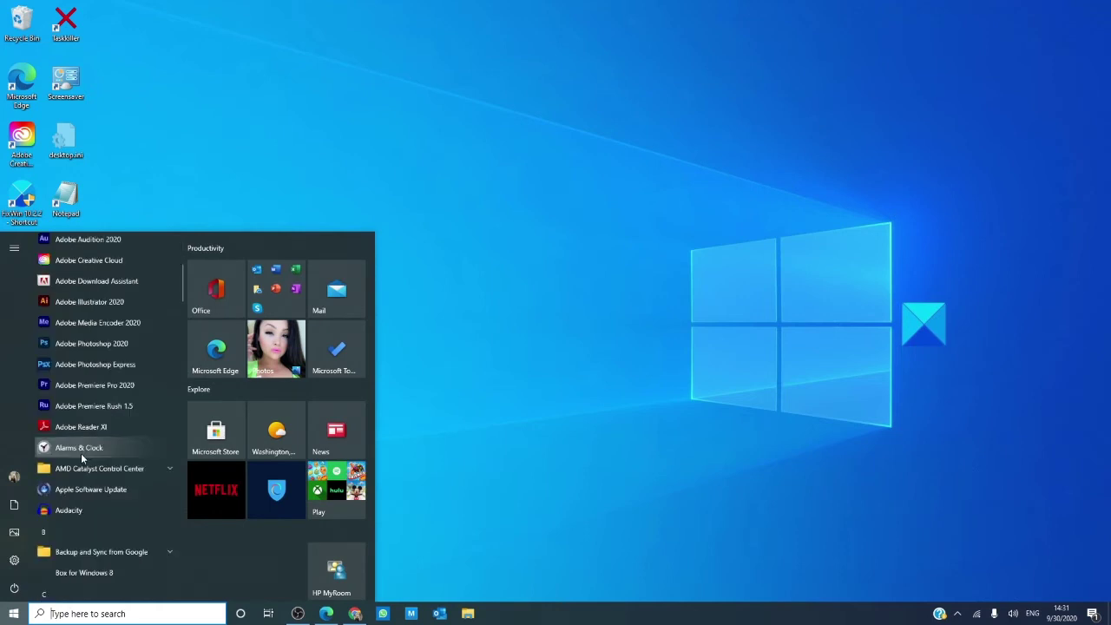
scroll(85, 455, "down", 10)
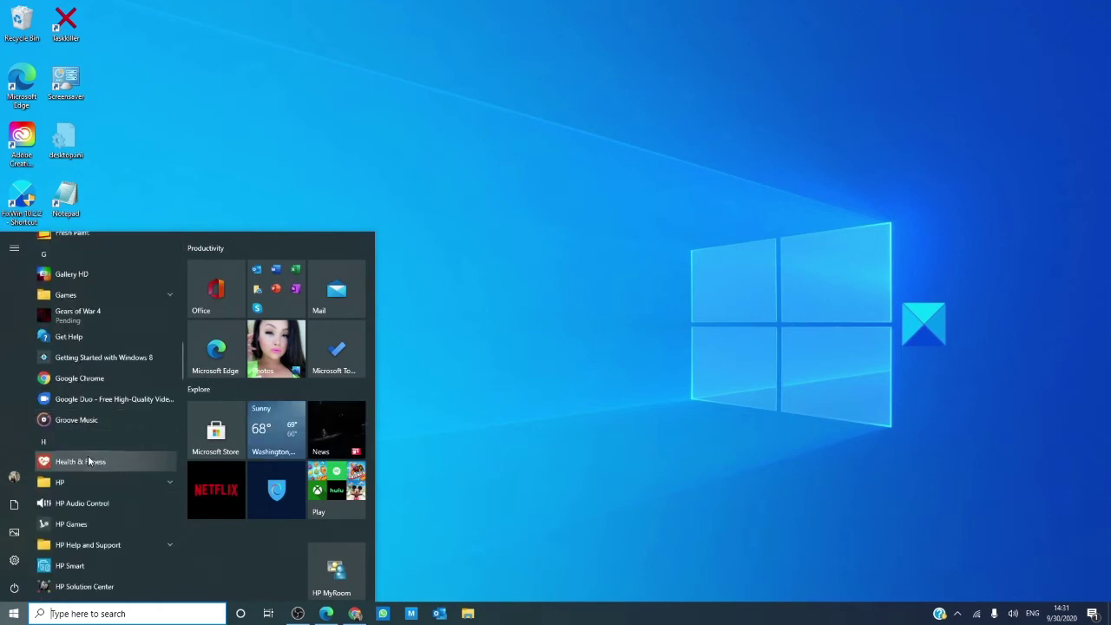
left_click(85, 458)
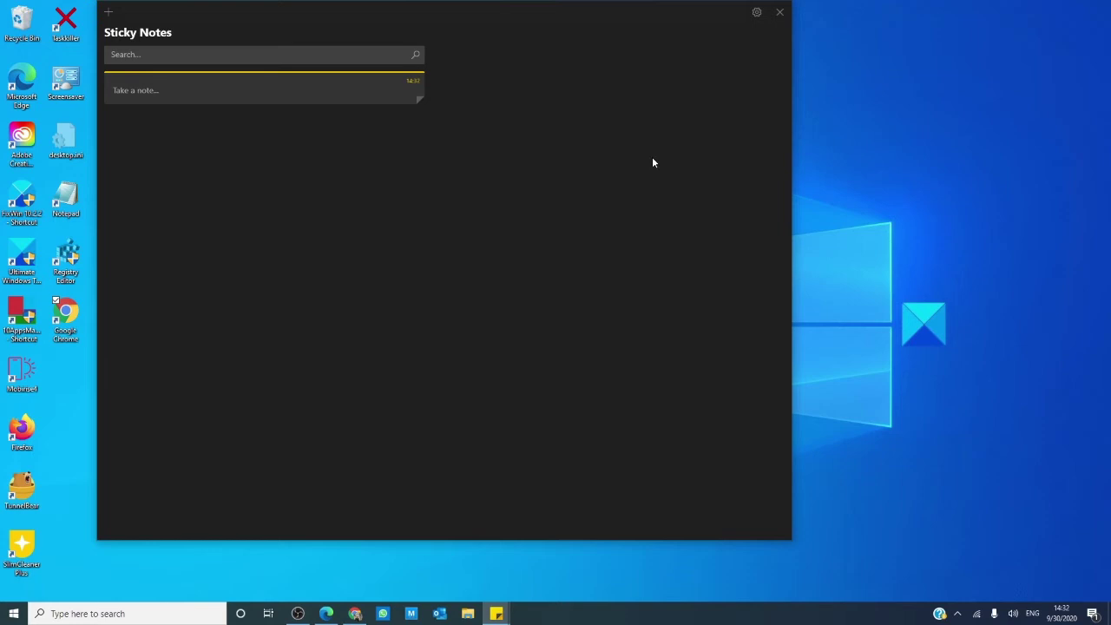
left_click(756, 12)
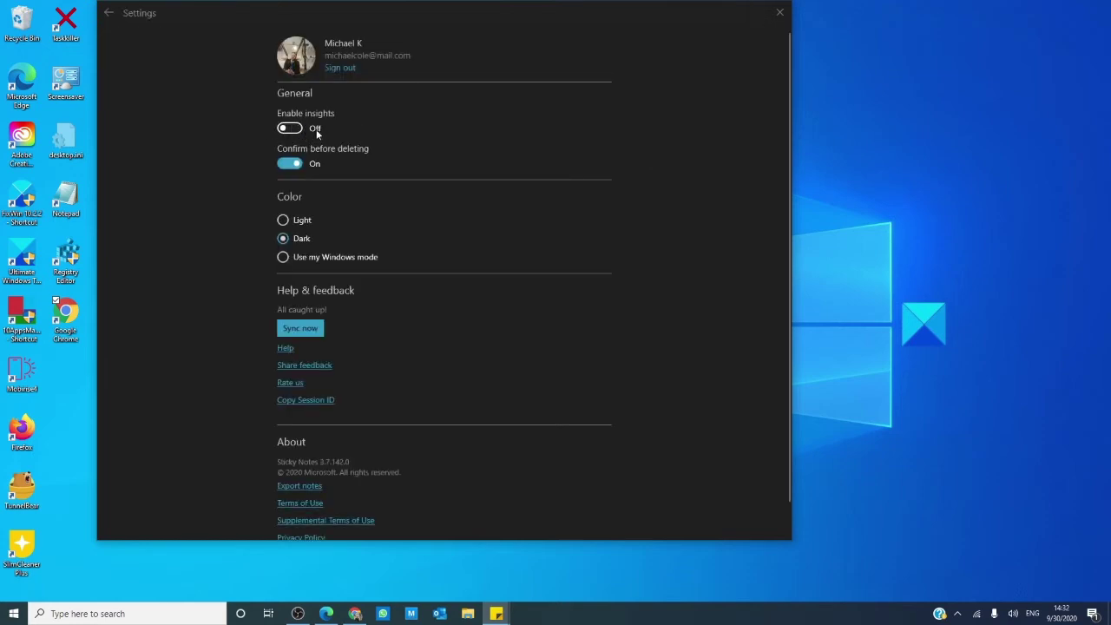
left_click(777, 13)
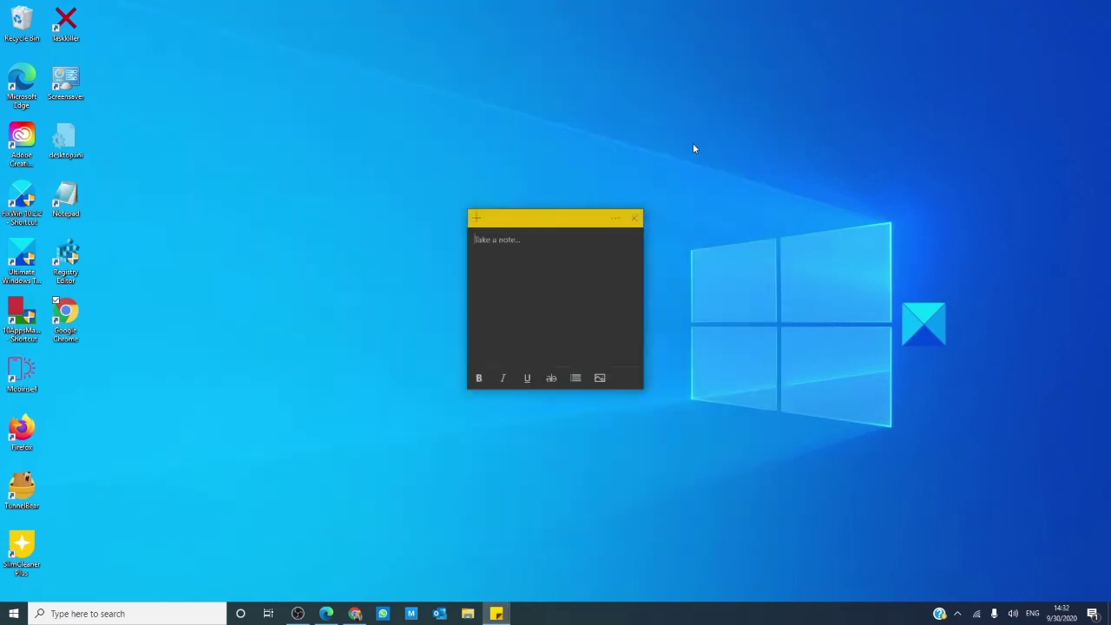
left_click(635, 222)
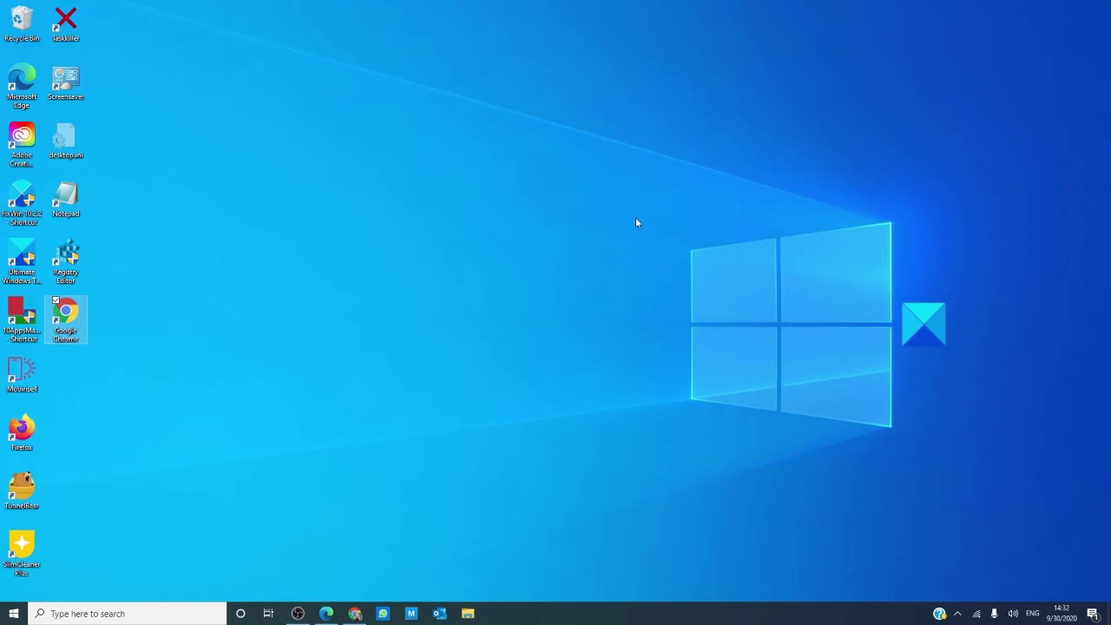
Reopen Apps & features in Windows Settings and expand the Sticky Notes entry to show its uninstall option
left_click(16, 613)
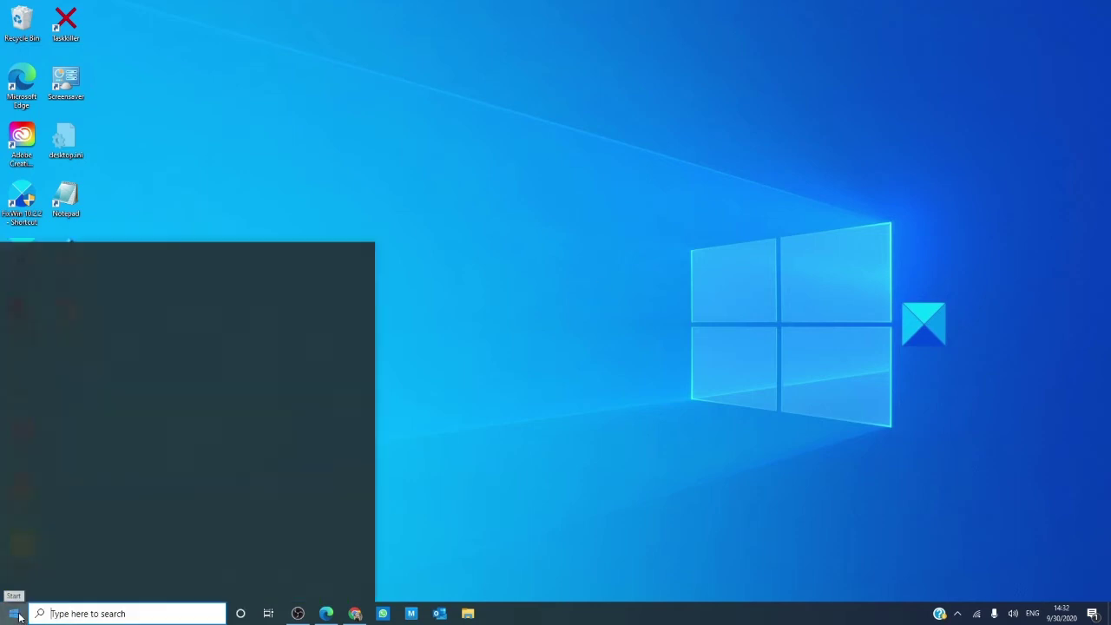
mouse_move(17, 565)
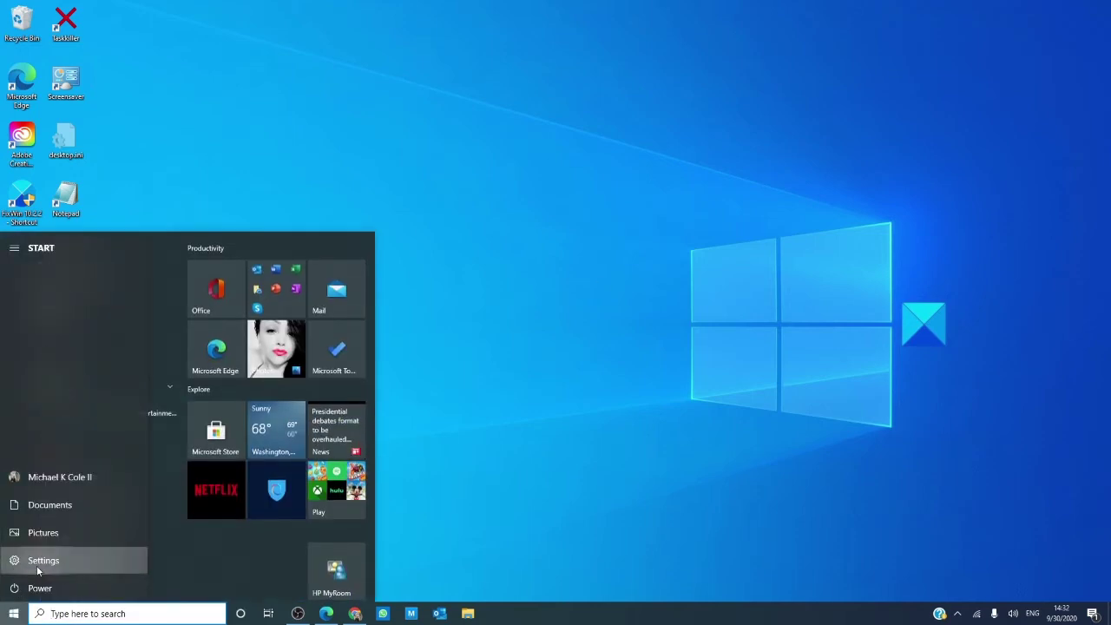
left_click(39, 564)
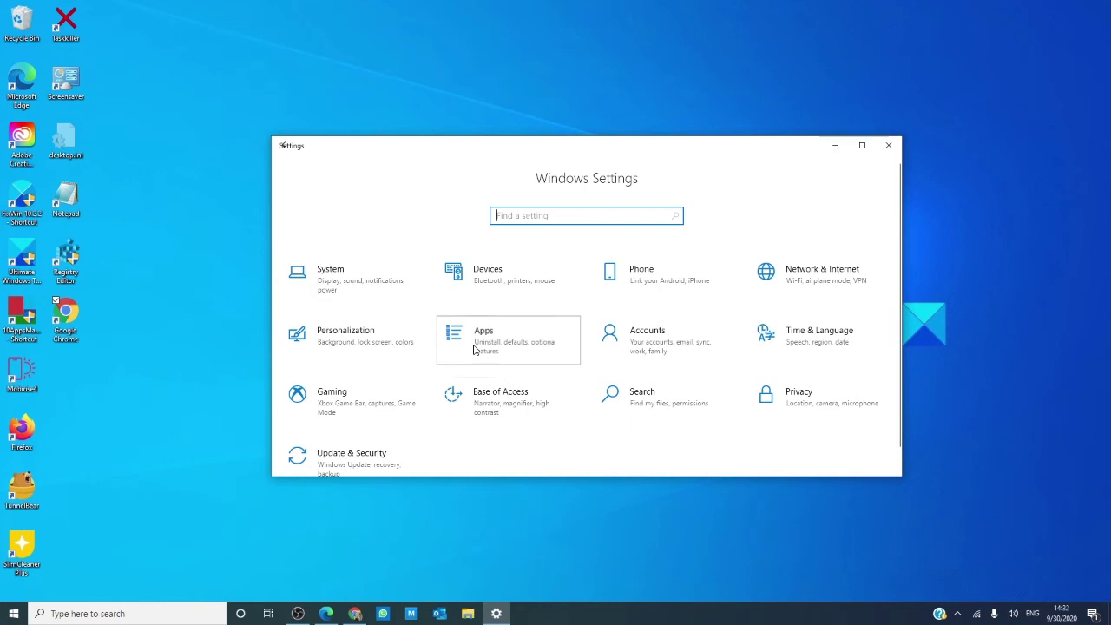
left_click(474, 349)
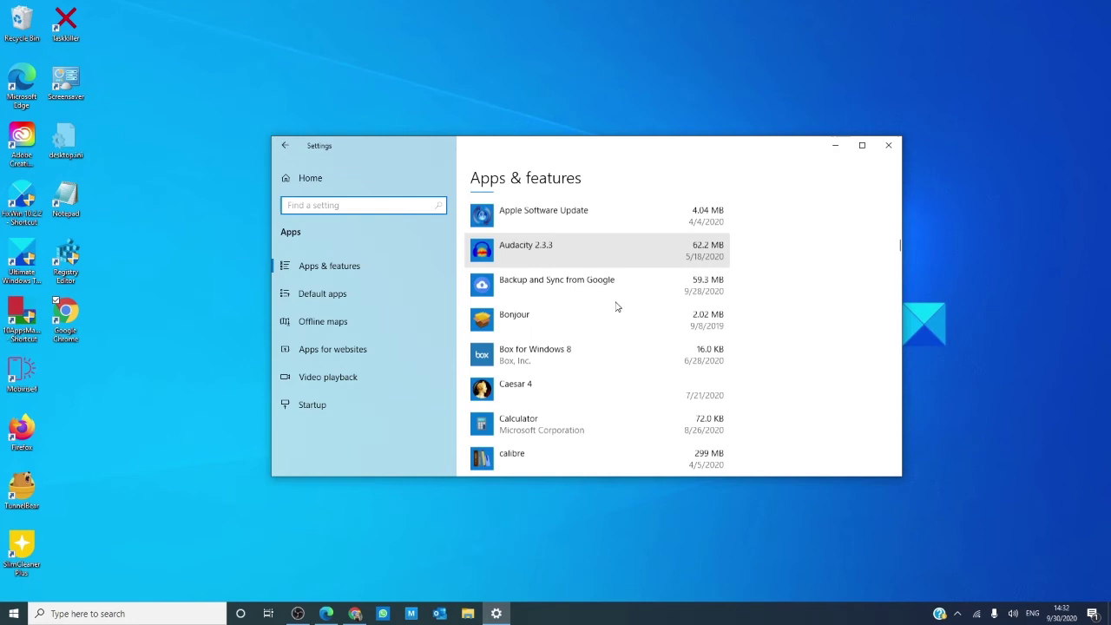
scroll(617, 306, "down", 10)
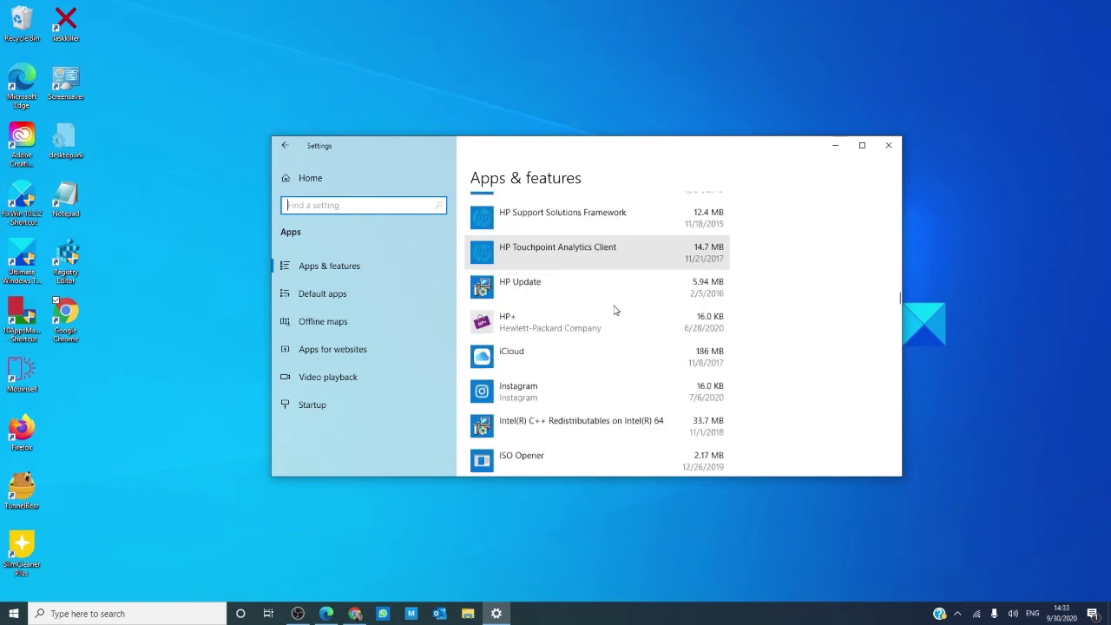
scroll(614, 310, "down", 5)
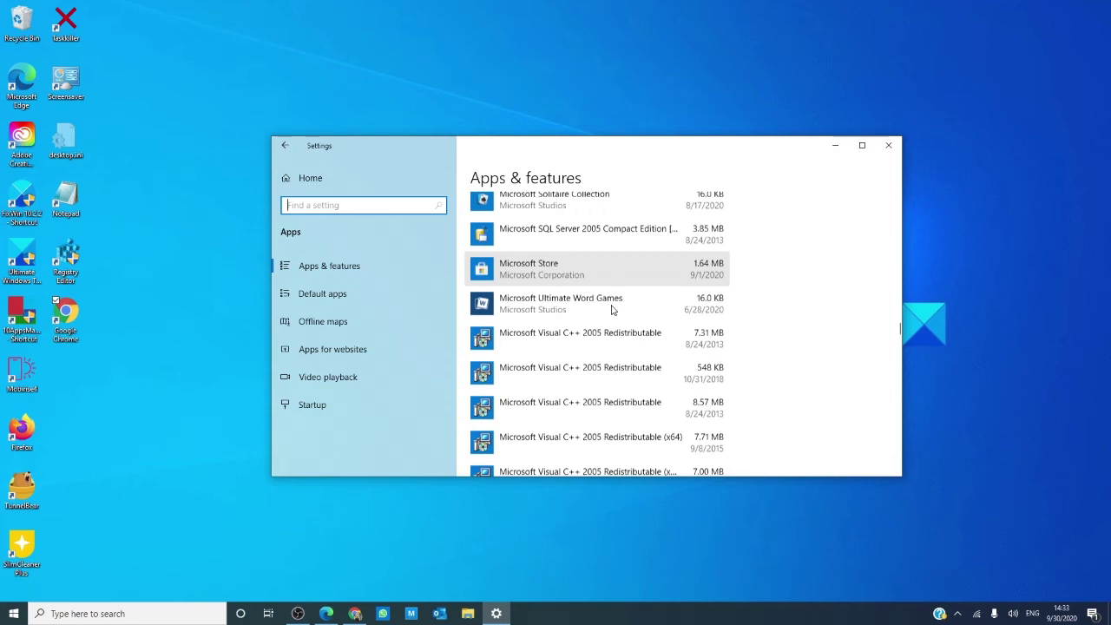
scroll(611, 310, "down", 10)
left_click(660, 386)
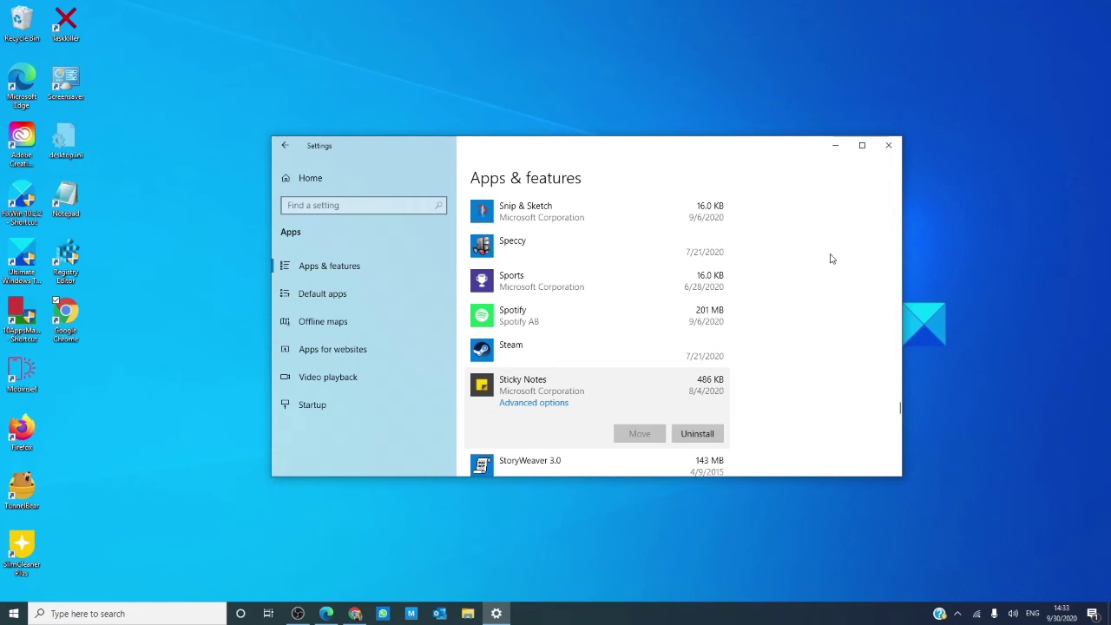
Launch Microsoft Store, search for "sticky" and open the Microsoft Sticky Notes app page
left_click(130, 614)
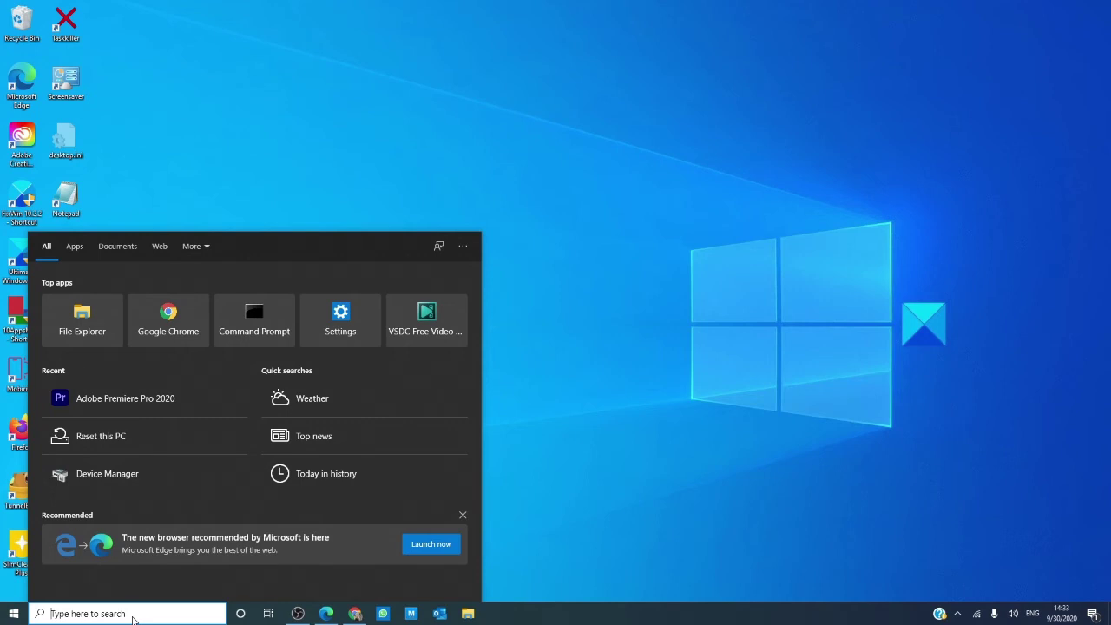
type("mic")
left_click(368, 338)
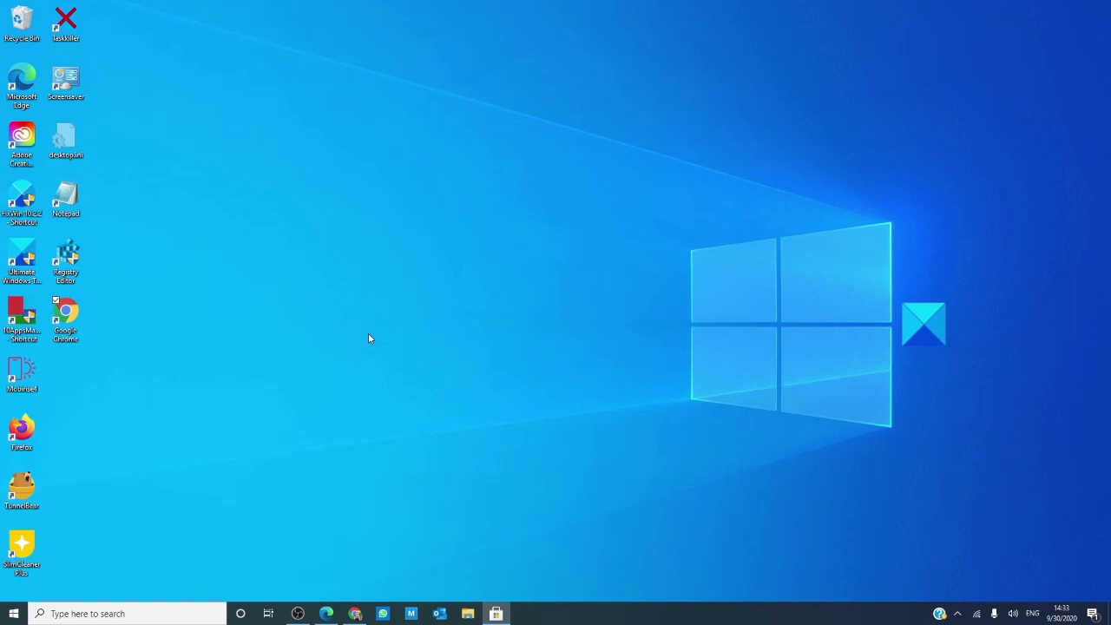
left_click(781, 115)
type("sticky")
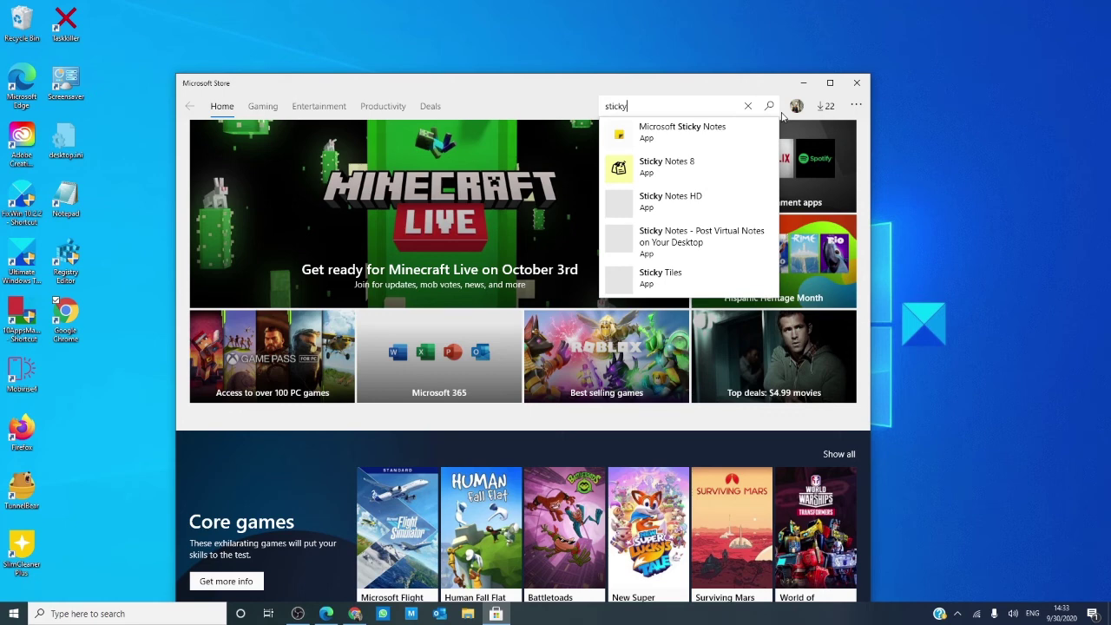
left_click(701, 139)
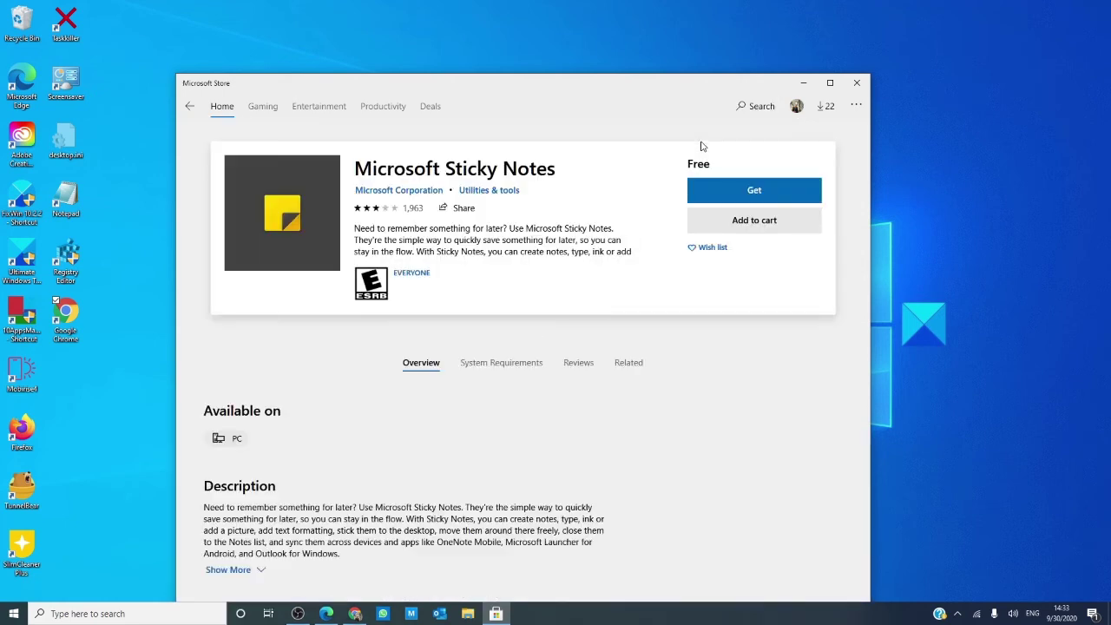